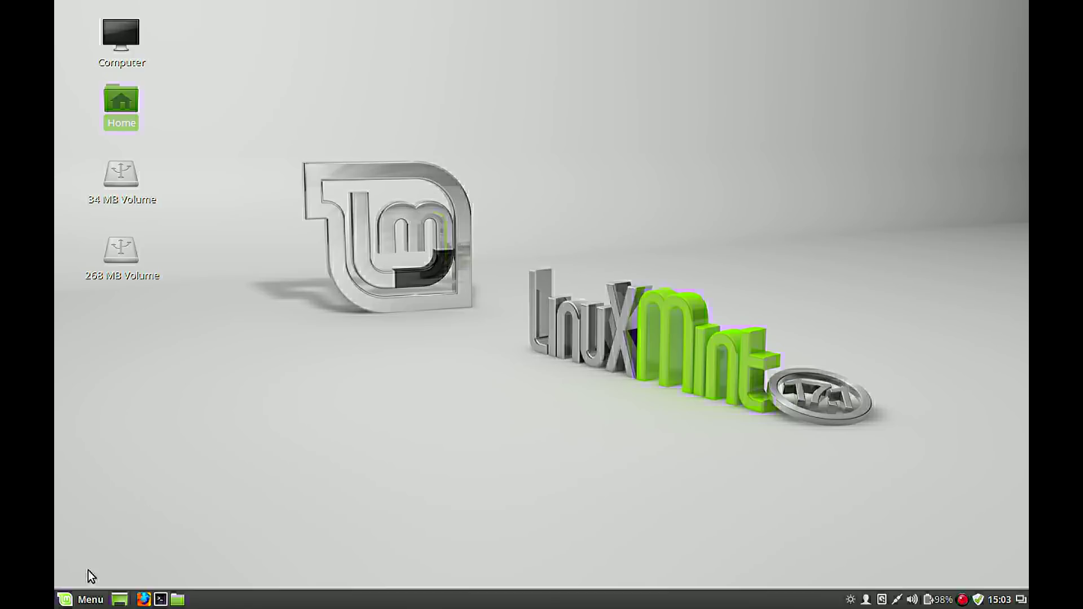
Check the output and input devices in the system's Sound settings, then close them
left_click(83, 600)
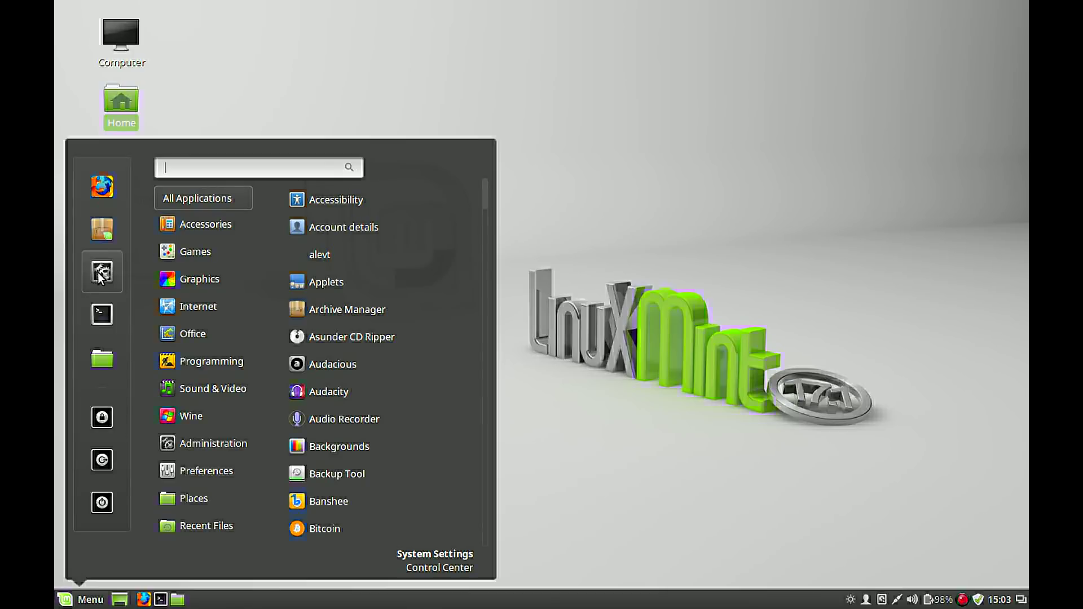
left_click(98, 272)
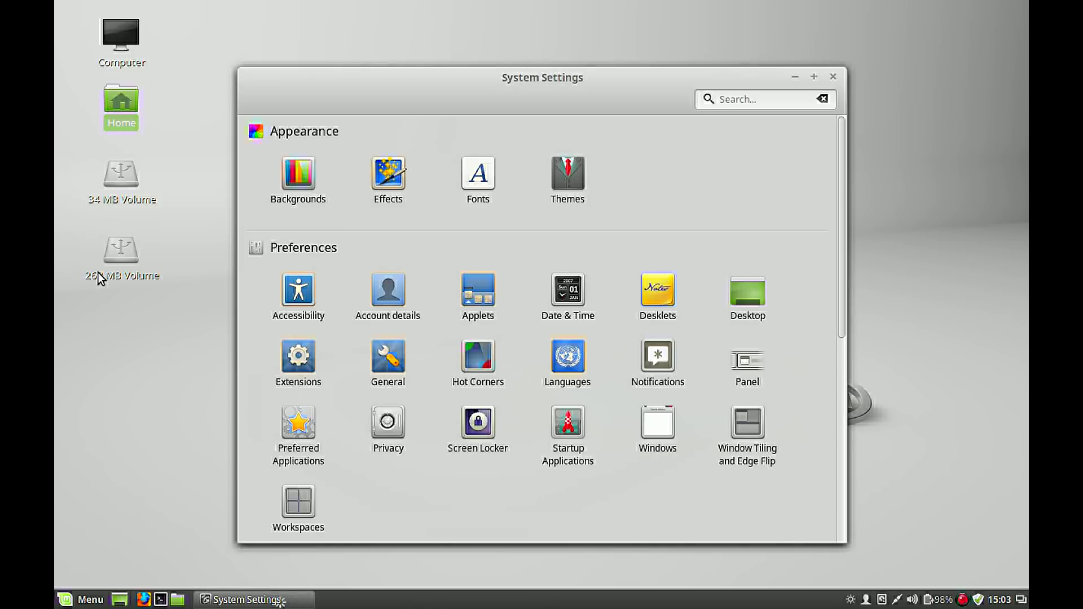
scroll(534, 403, "down", 5)
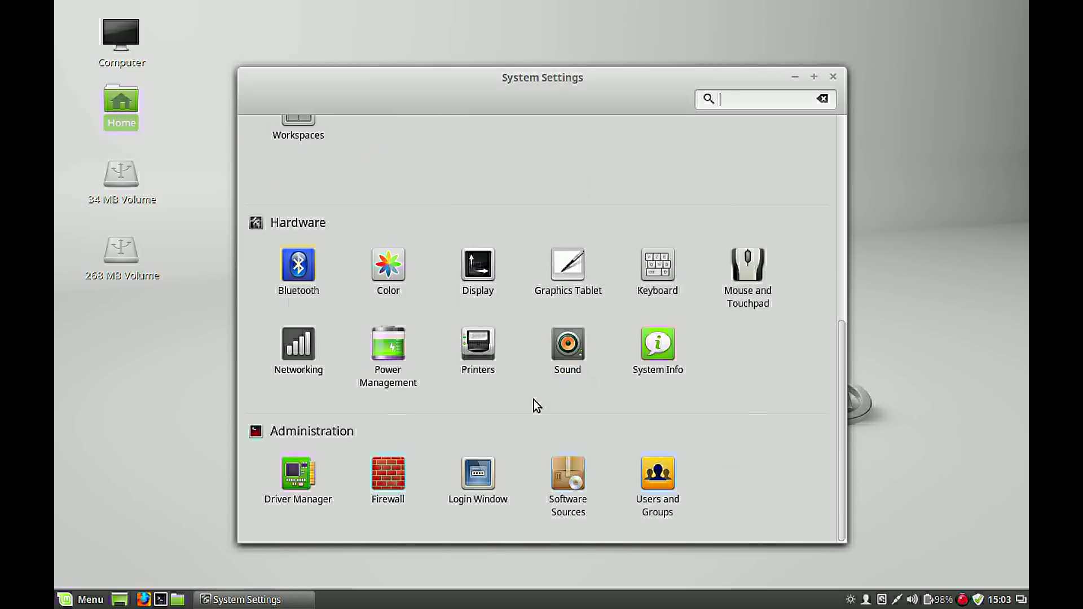
left_click(570, 338)
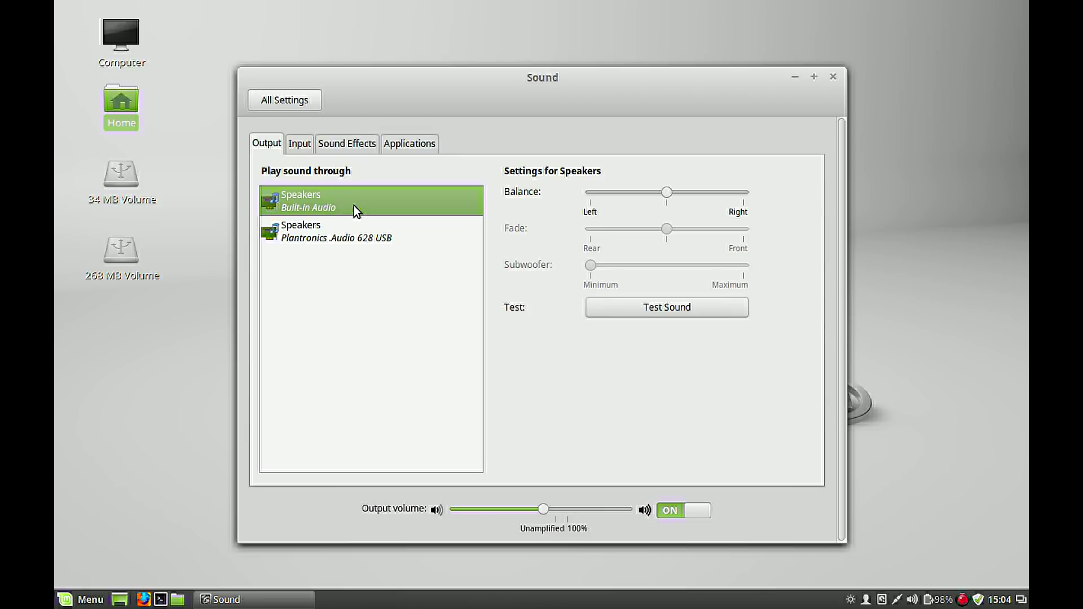
left_click(290, 145)
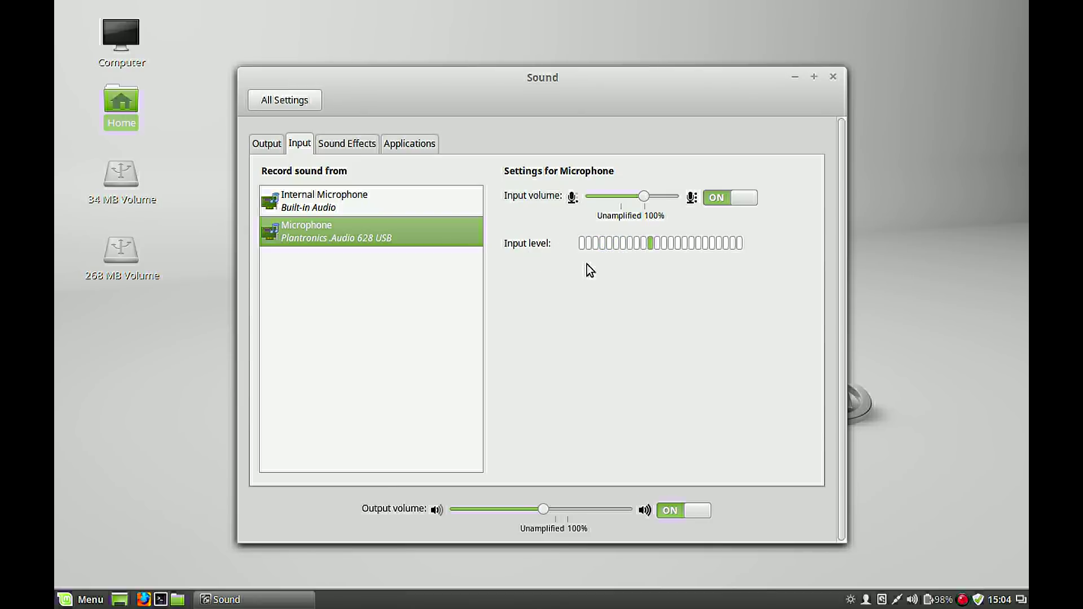
left_click(270, 150)
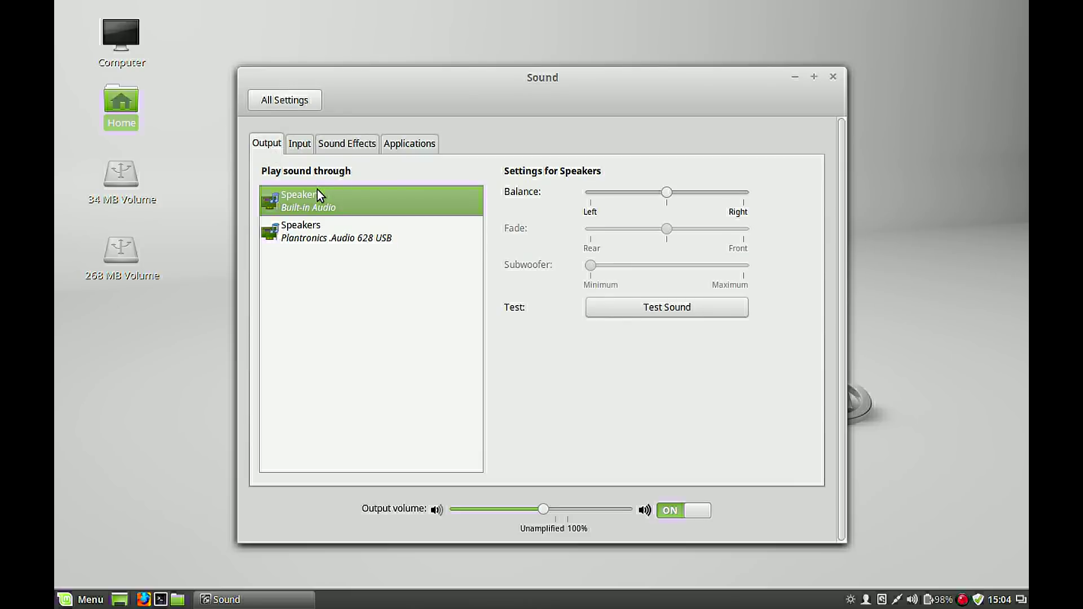
left_click(298, 149)
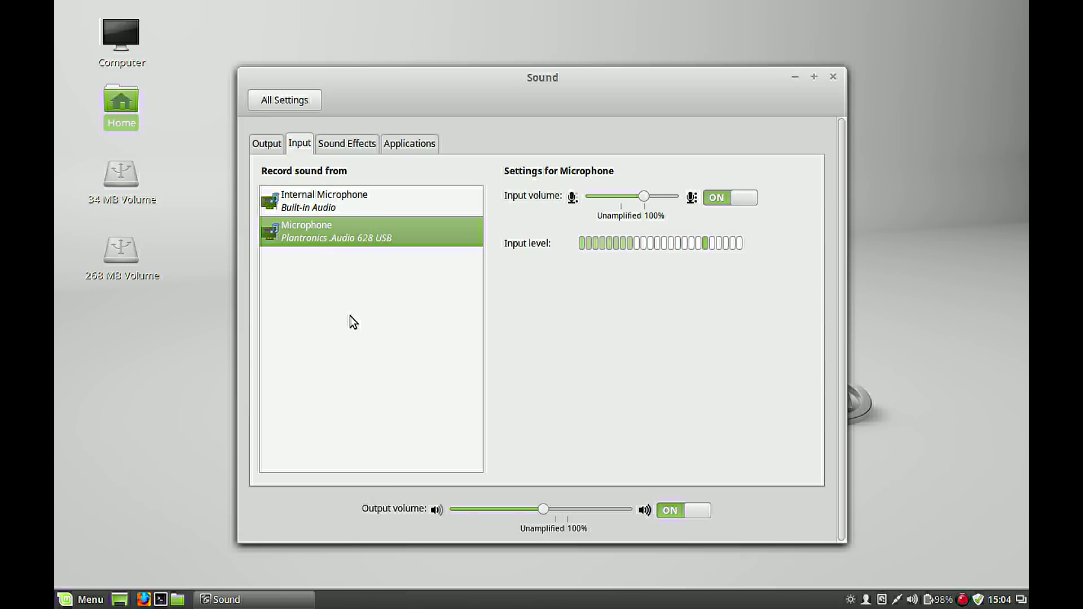
left_click(834, 77)
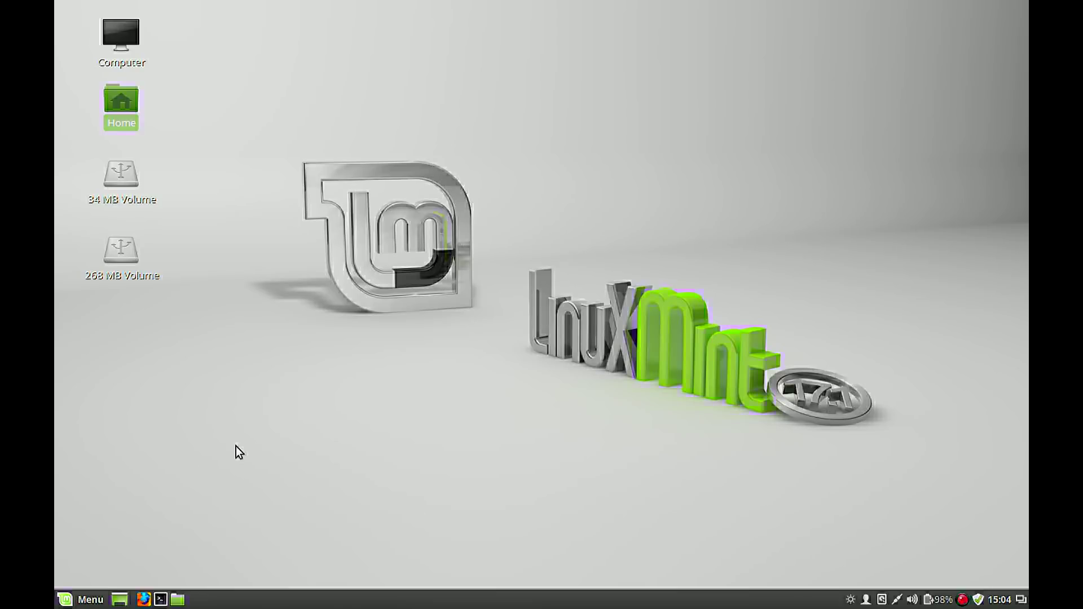
Launch VLC media player and open the capture device settings for new media
left_click(89, 600)
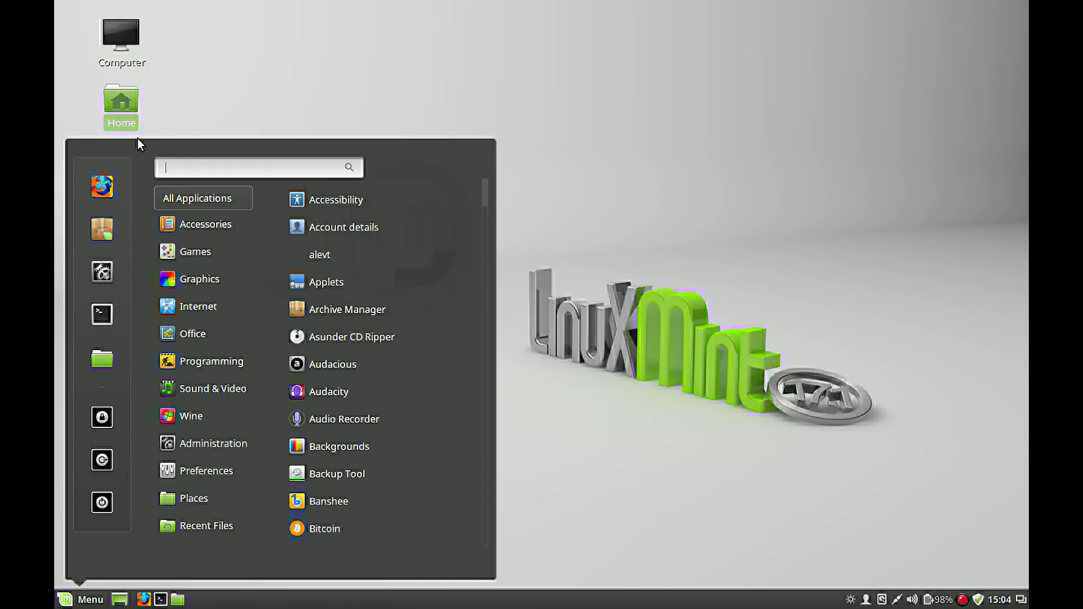
type("vlc")
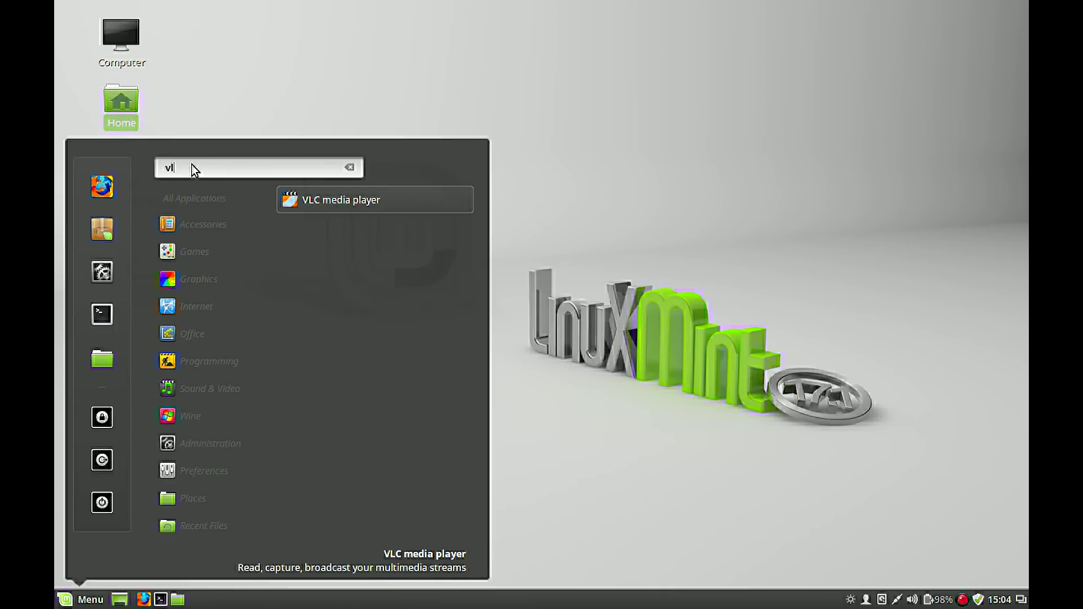
key("Return")
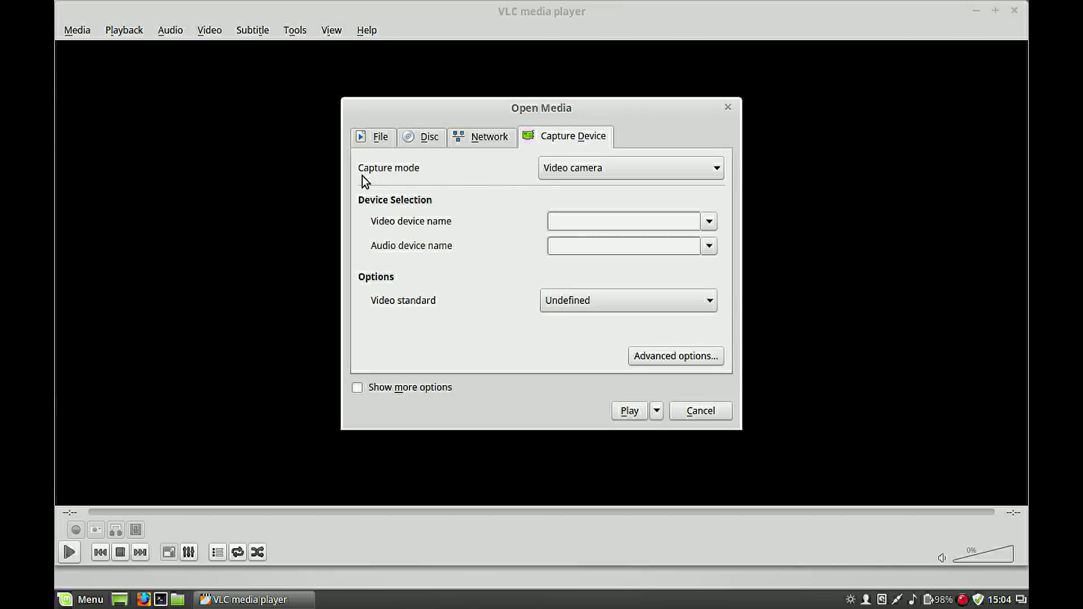
Set the capture mode to Desktop with a desired frame rate of 10.00 f/s
left_click(571, 169)
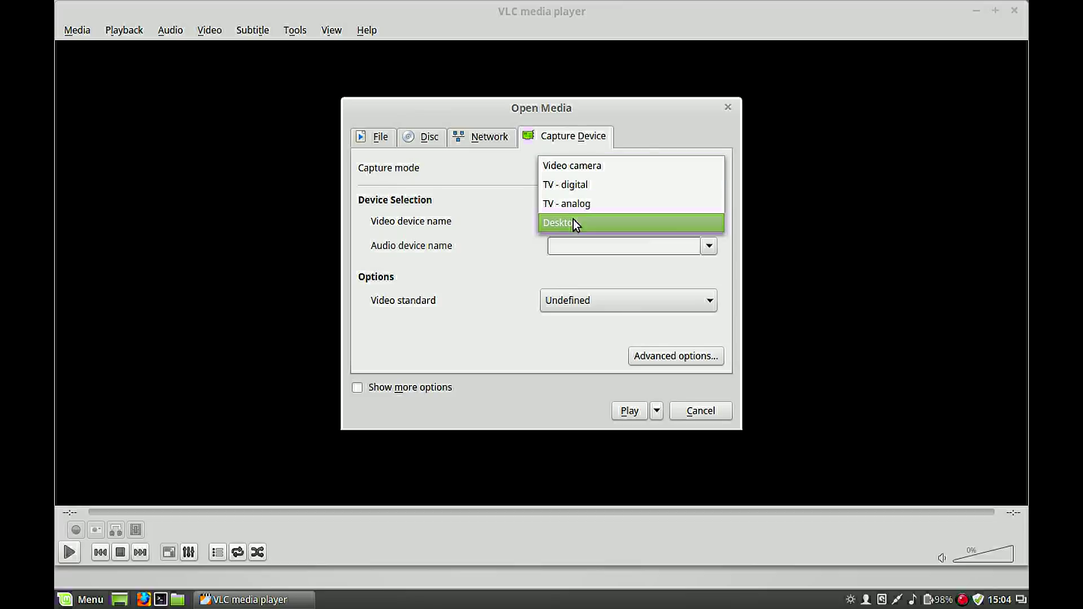
left_click(574, 222)
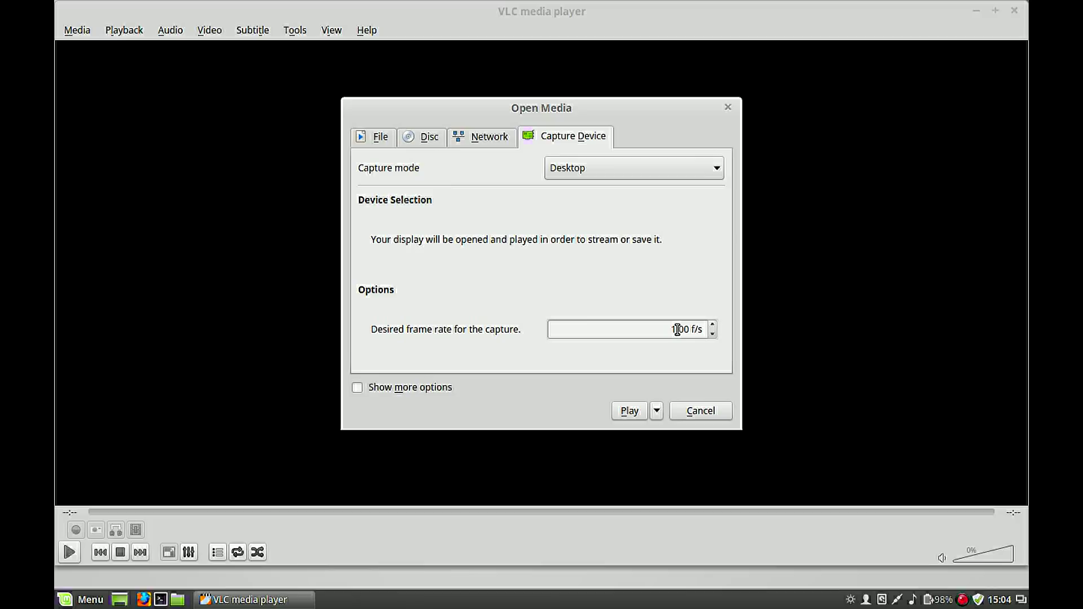
type("0")
Show more options, enable playing another media synchronously, and set the extra media to alsa://
left_click(356, 389)
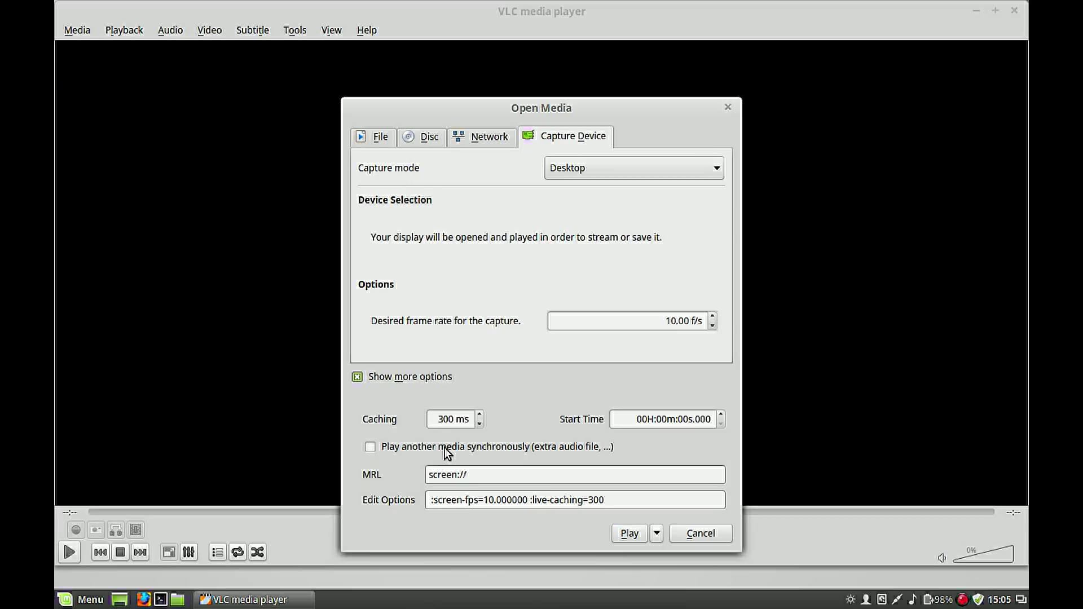
left_click(370, 448)
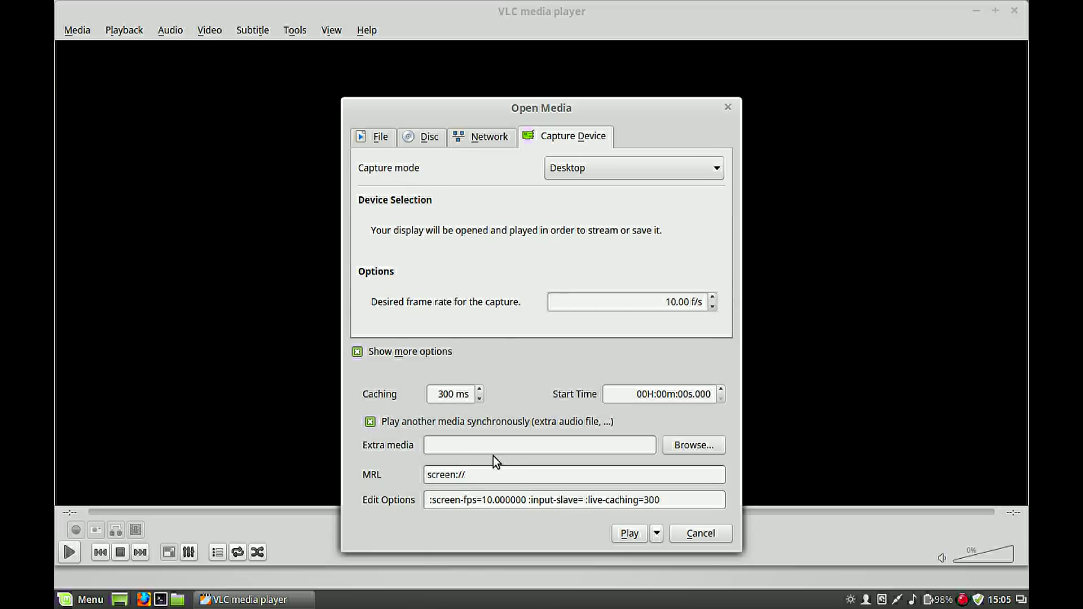
left_click(462, 444)
left_click(461, 444)
type("alsa")
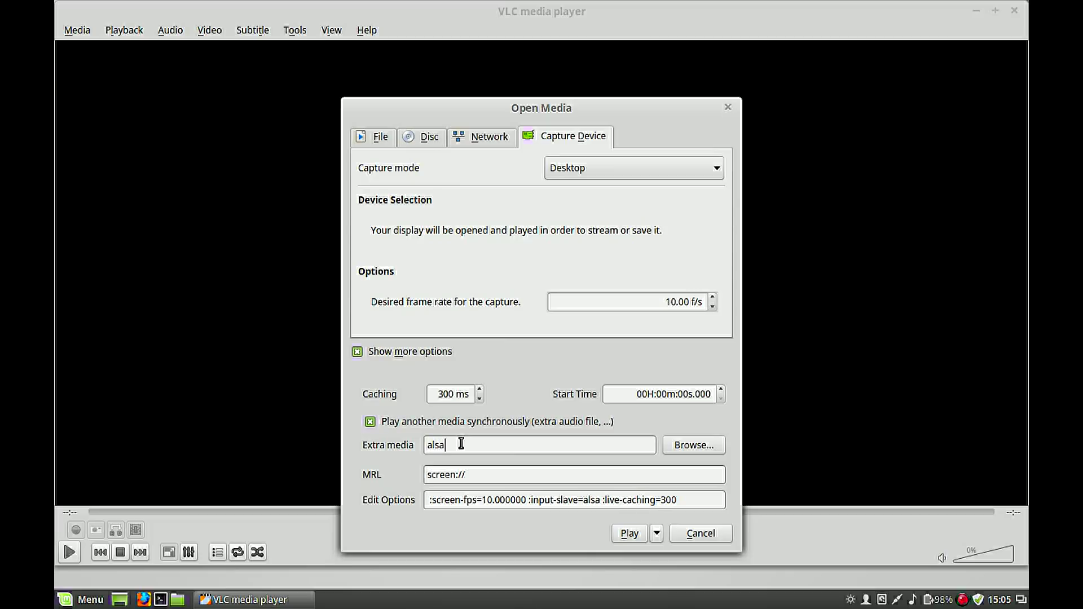
type("://")
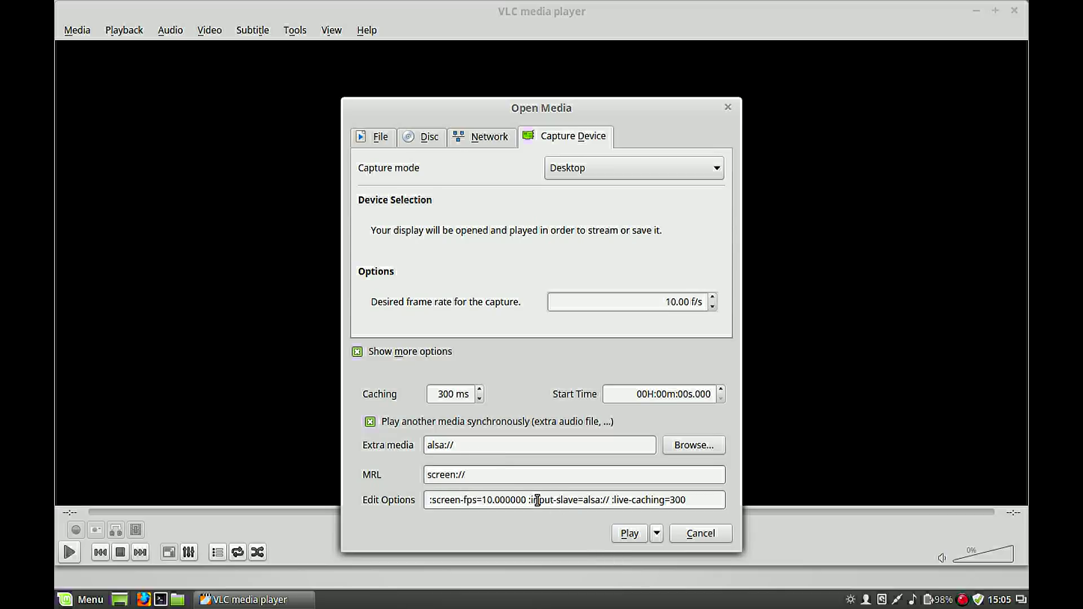
triple_click(445, 445)
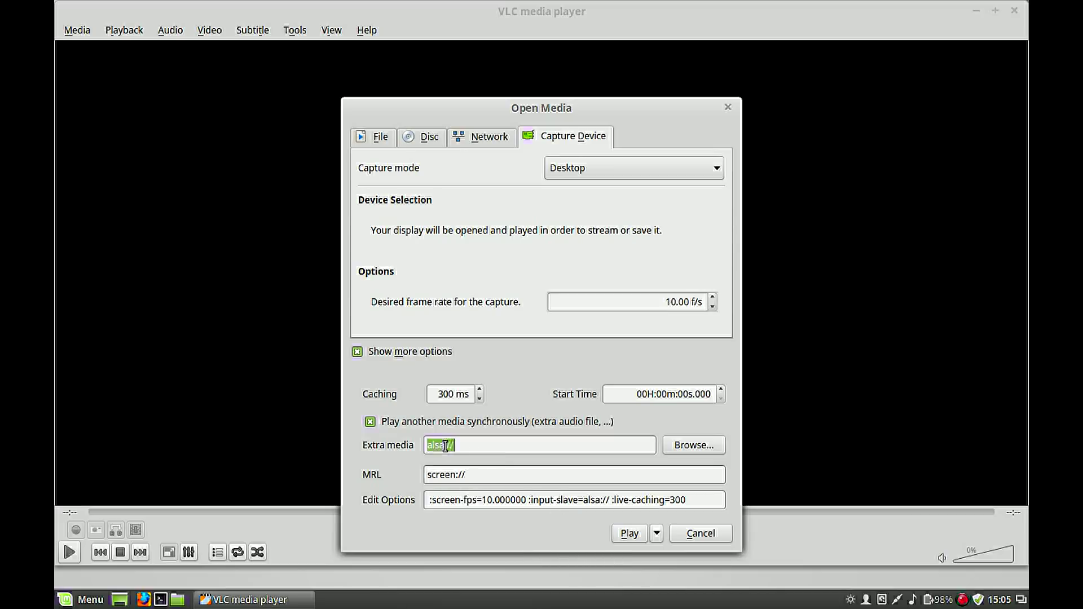
left_click(553, 452)
Choose to convert the capture using the Video - H.264 + MP3 (MP4) profile
left_click(657, 533)
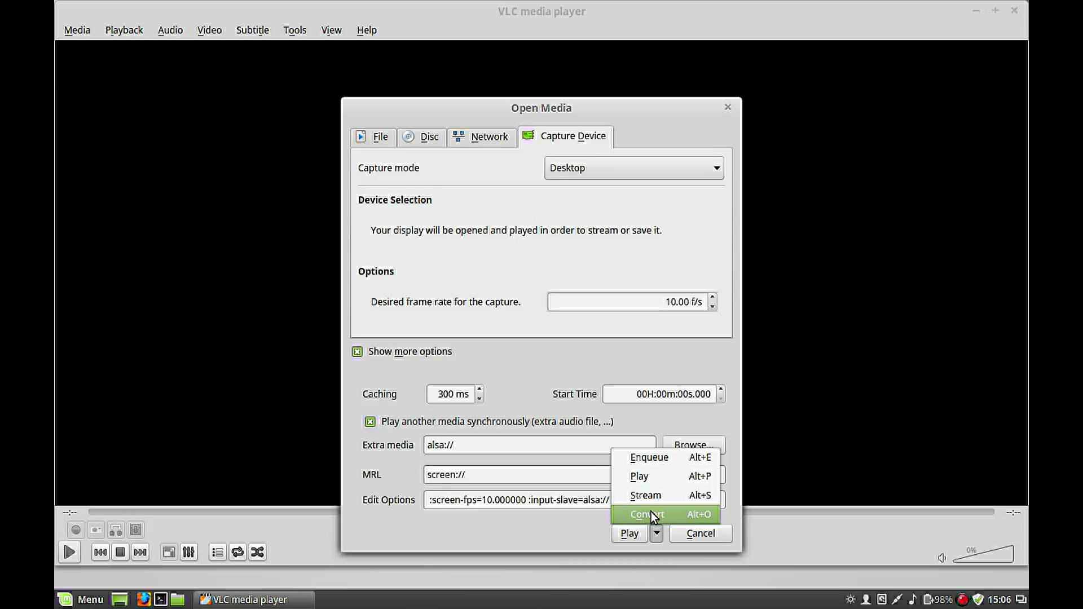
left_click(649, 515)
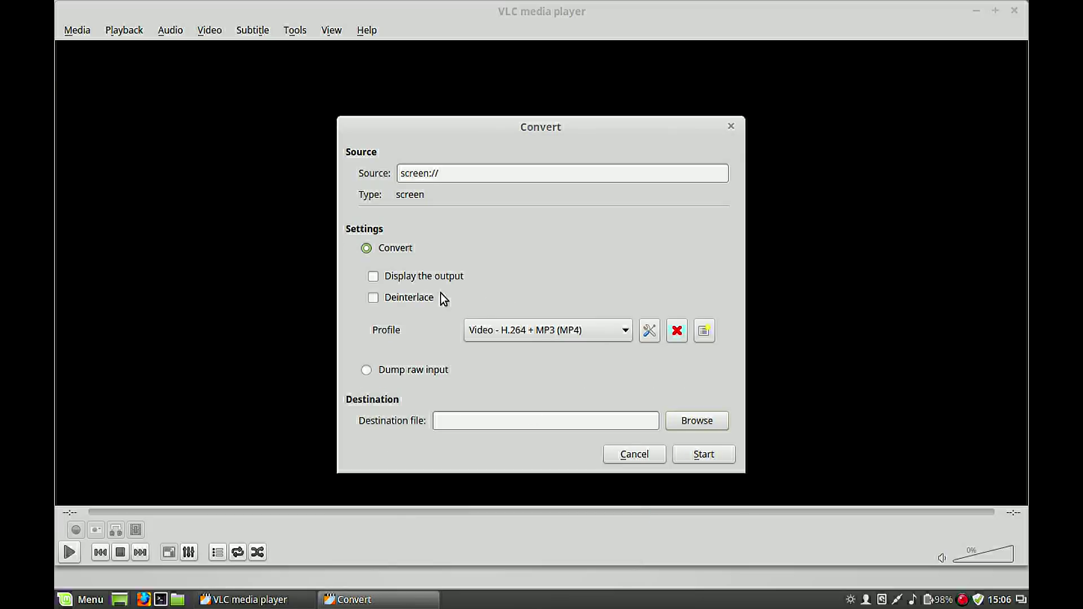
left_click(495, 333)
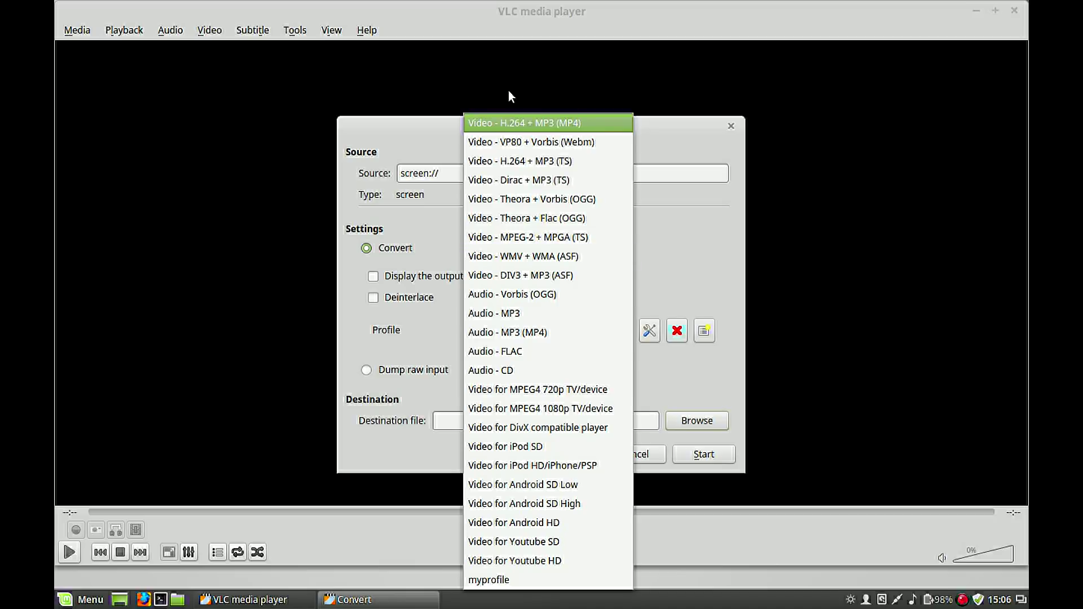
left_click(503, 122)
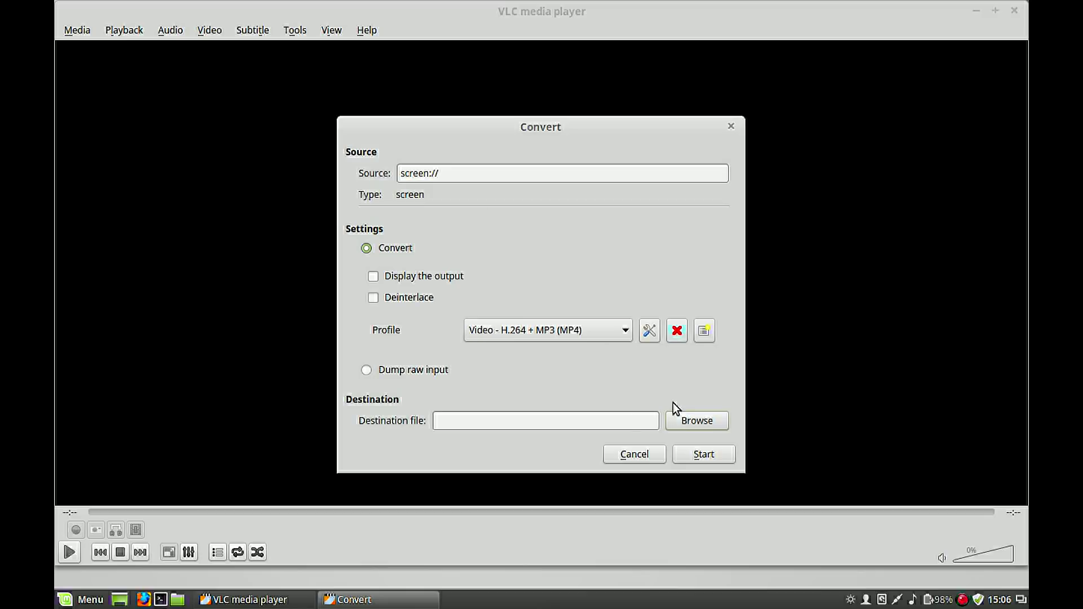
Set the destination file to recording.mp4 in the home folder and start the desktop recording
left_click(708, 421)
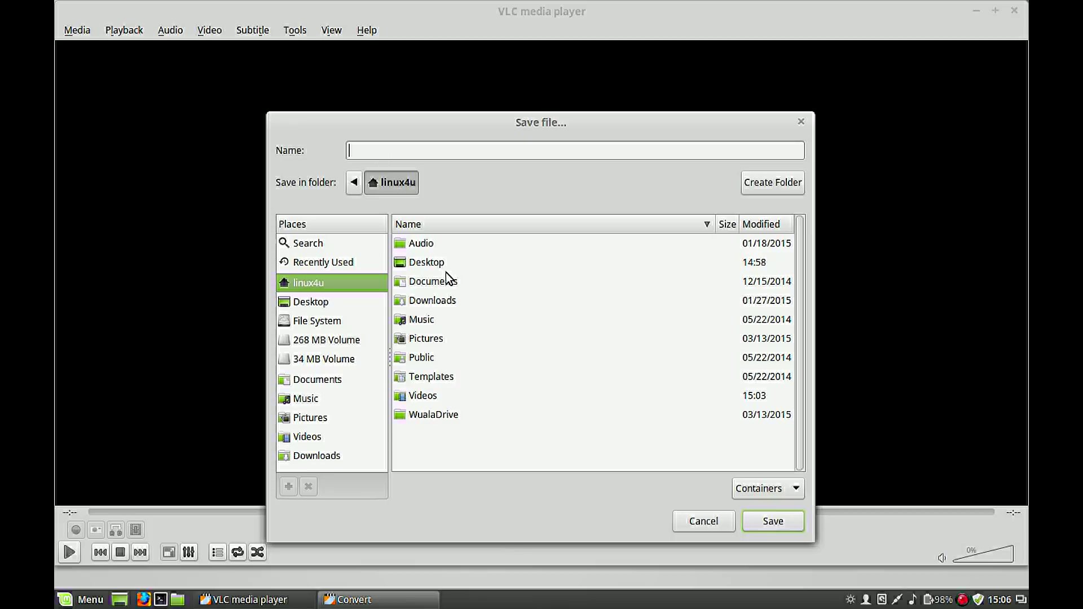
left_click(430, 266)
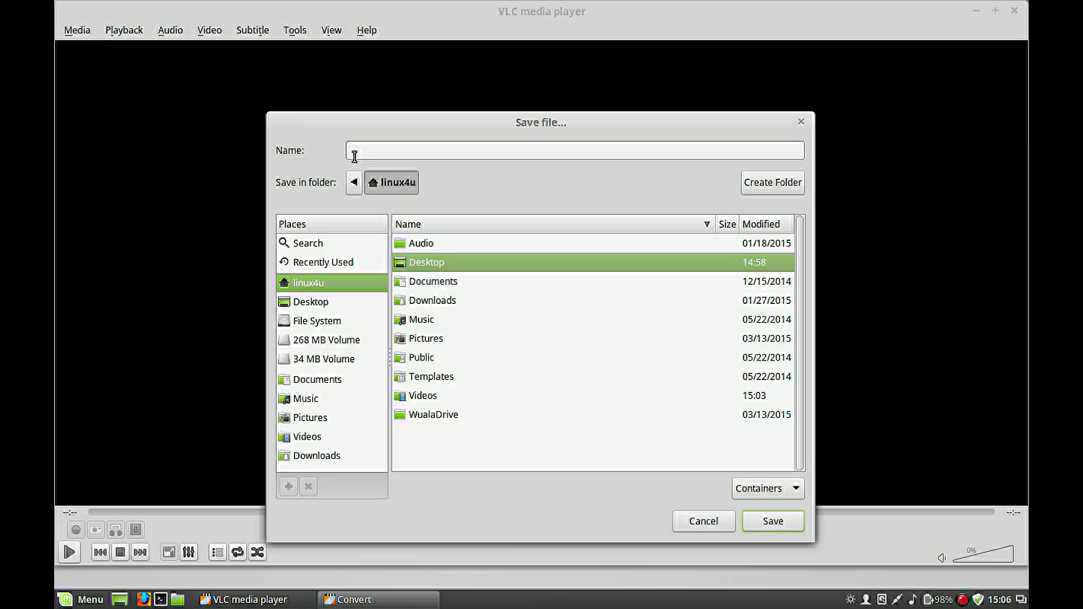
left_click(368, 145)
type("recording")
left_click(771, 521)
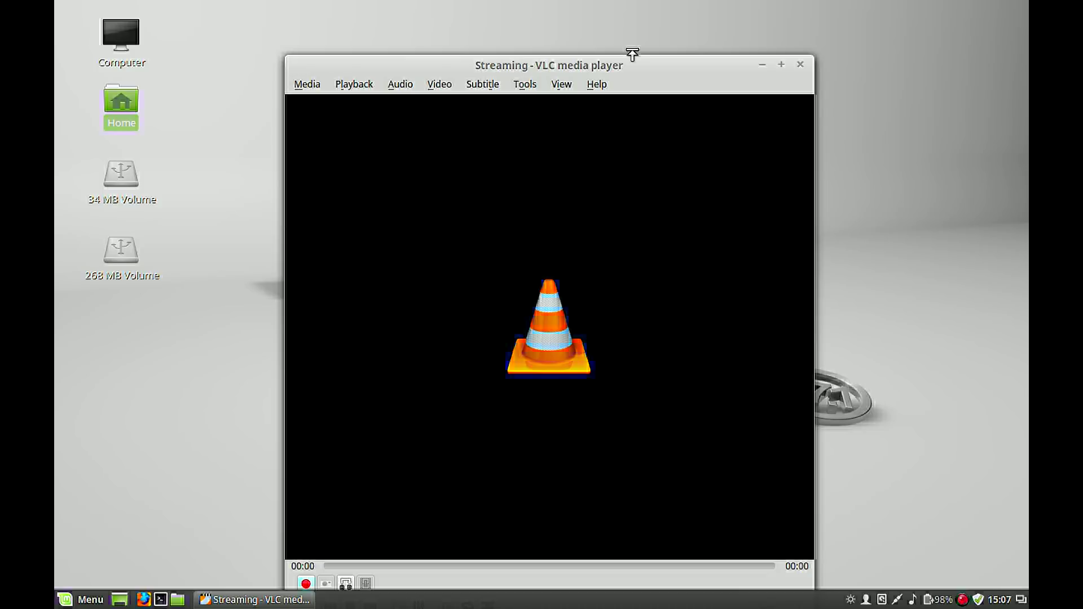
End the desktop recording by closing VLC media player
left_click(801, 66)
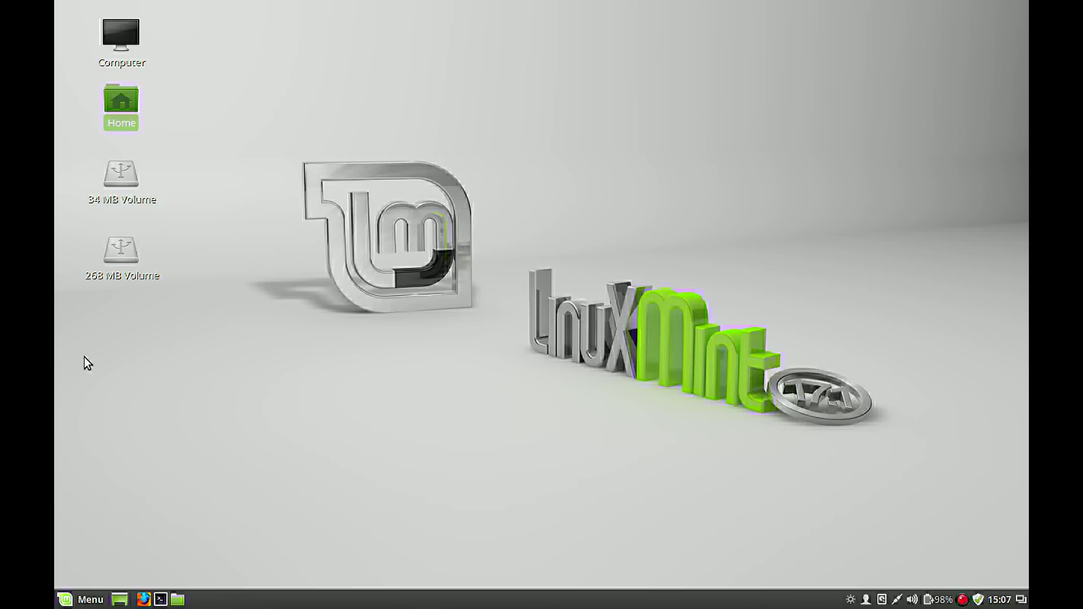
left_click(99, 349)
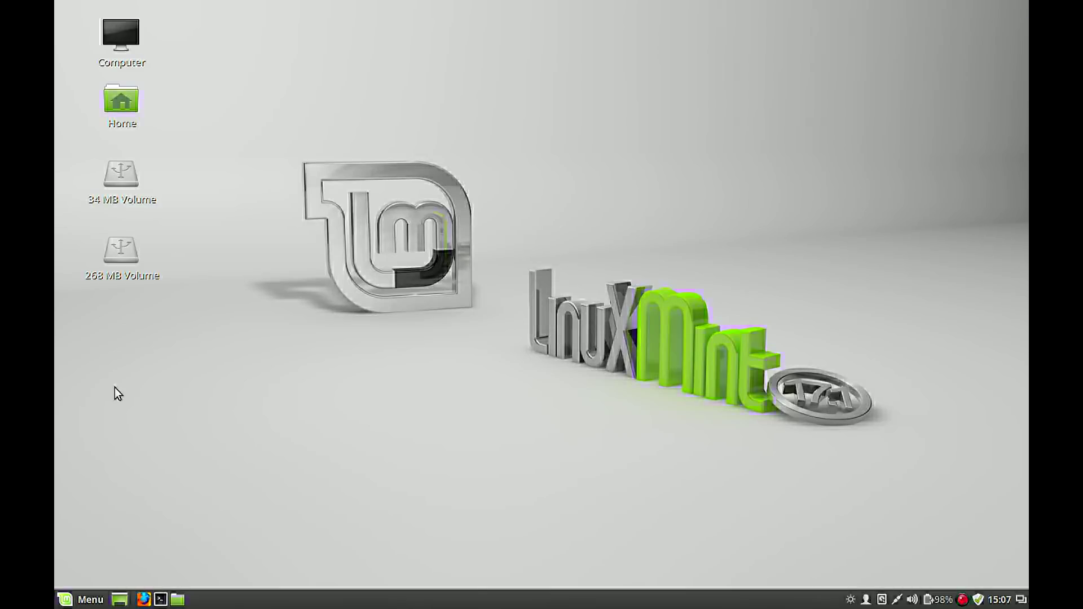
left_click(92, 603)
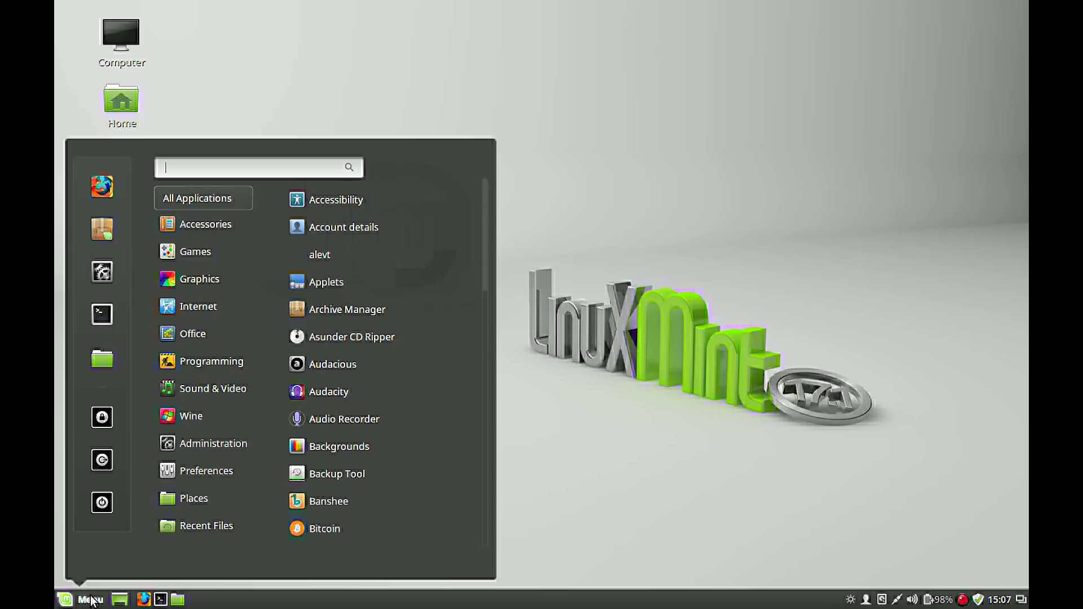
mouse_move(188, 253)
mouse_move(184, 199)
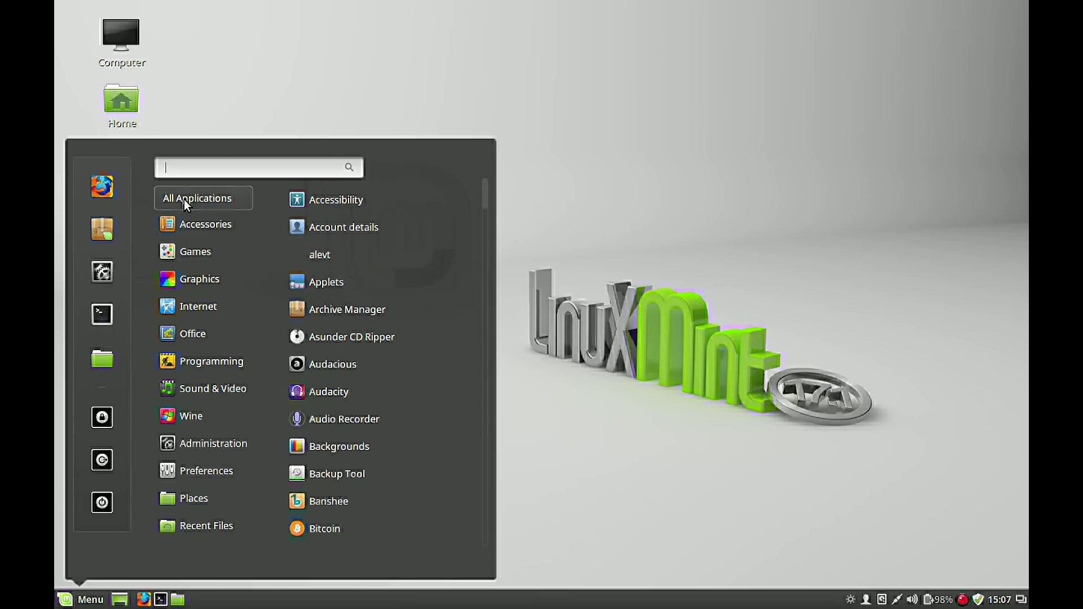
left_click(88, 604)
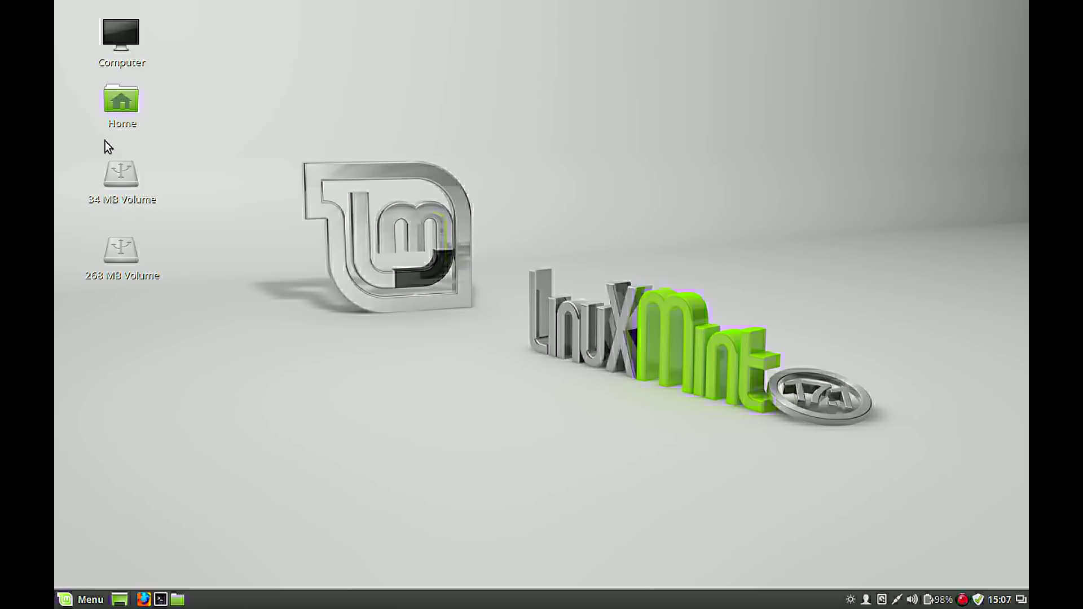
Open the Home folder, play recording.mp4 to check the capture, and close the player
left_click(124, 101)
double_click(124, 99)
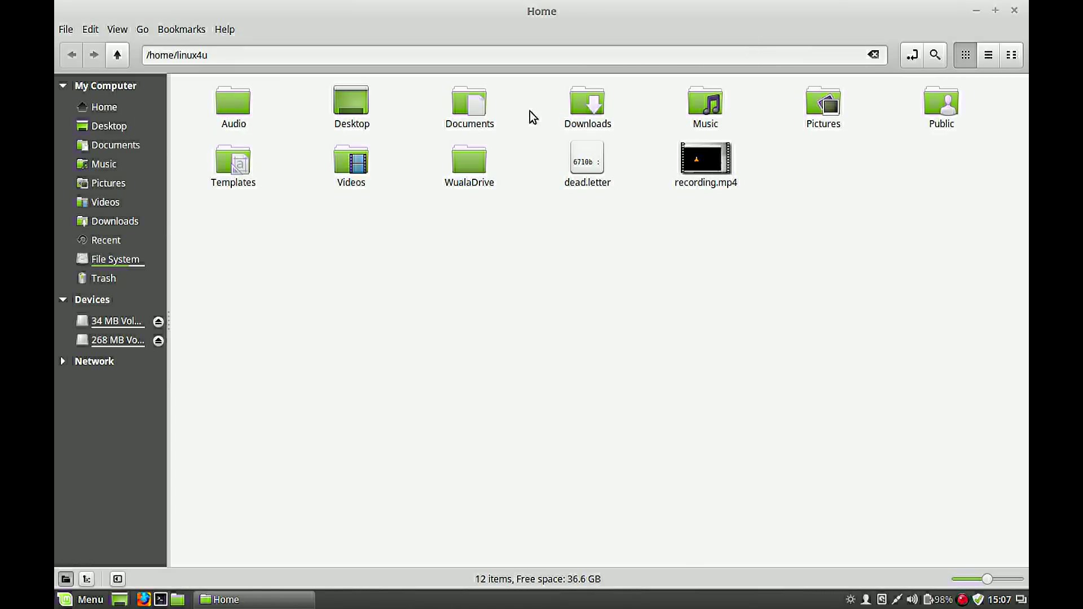
left_click(715, 164)
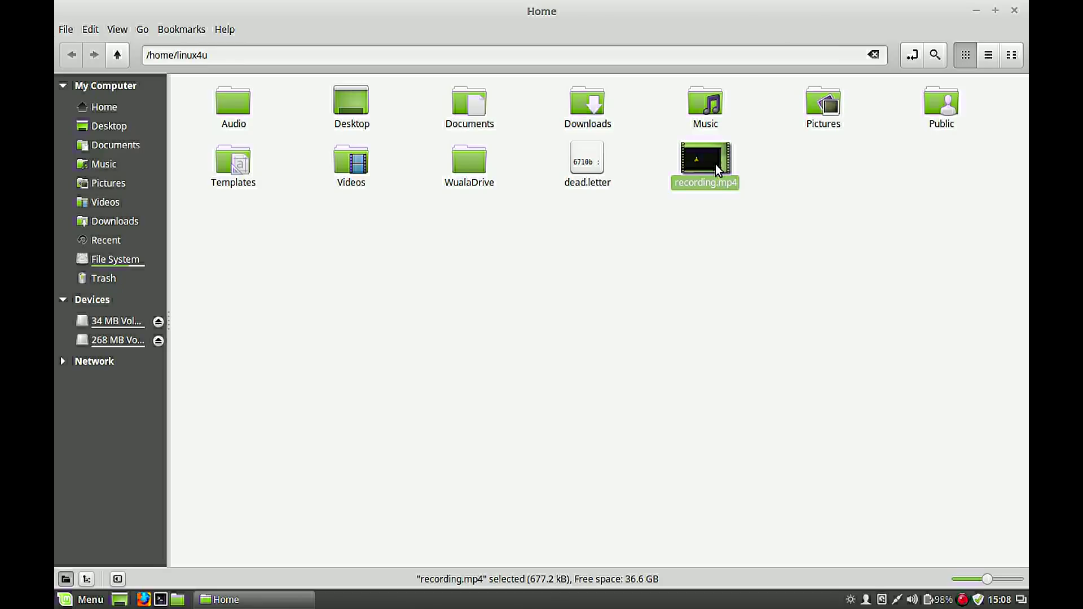
right_click(716, 164)
left_click(743, 177)
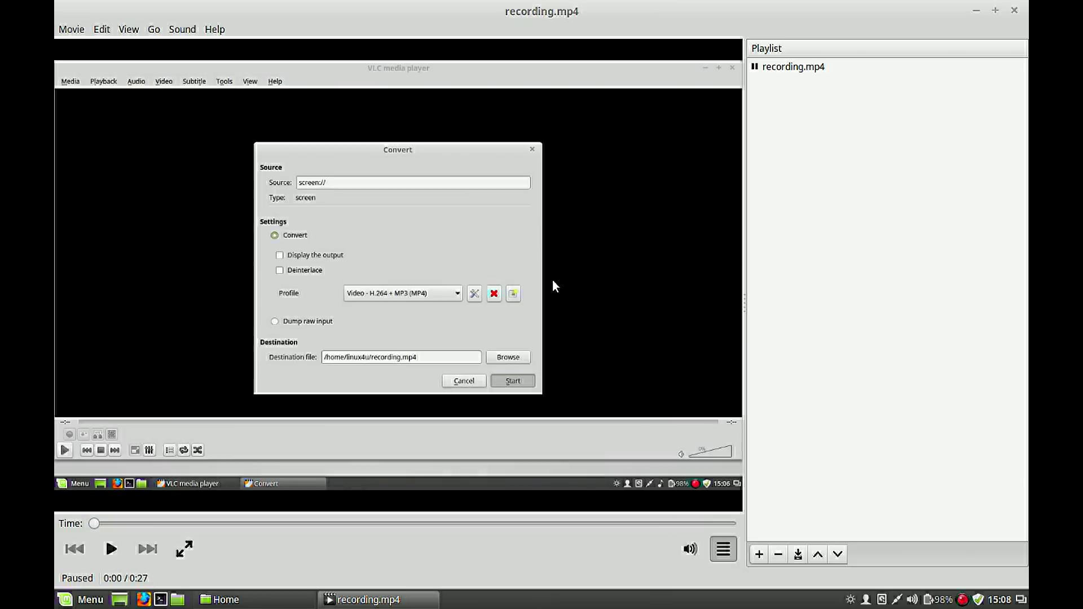
left_click(1015, 10)
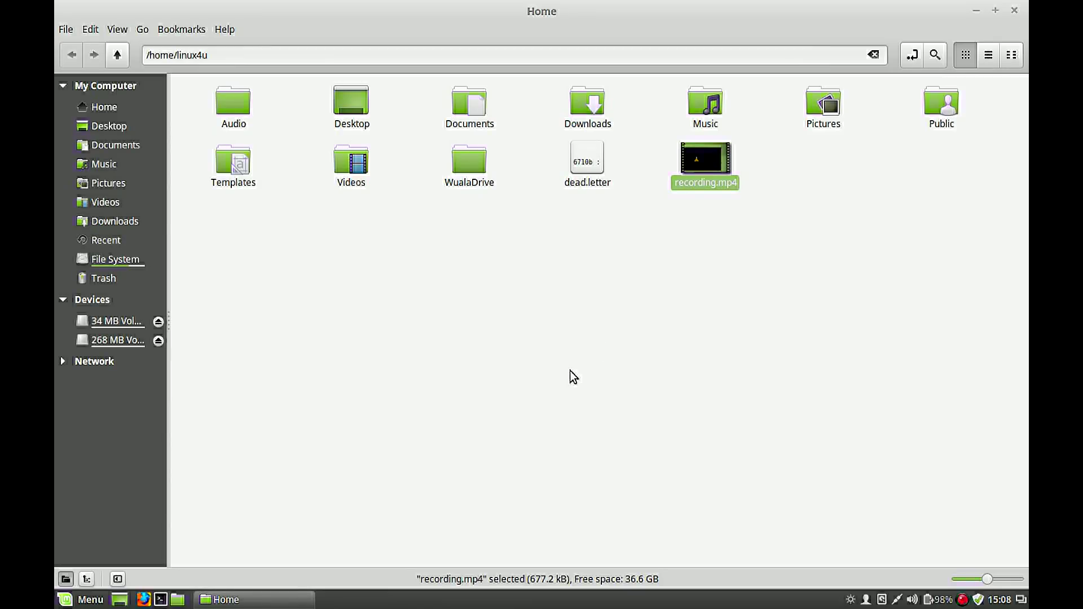